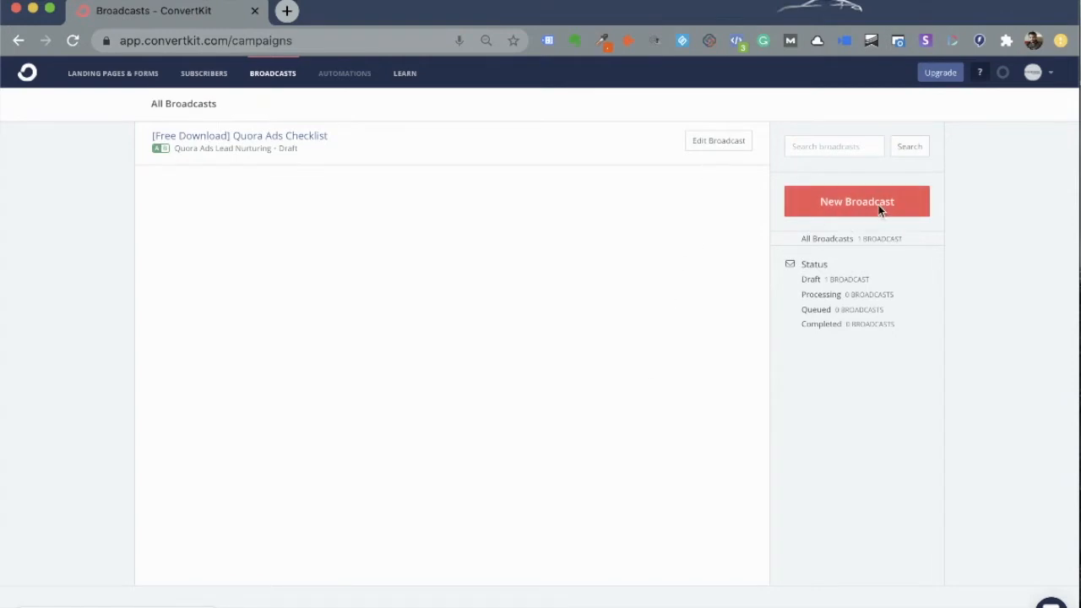
# Open the "[Free Download] Quora Ads Checklist" draft for editing and replace its quora ads recipient filter with All subscribers
pyautogui.click(702, 151)
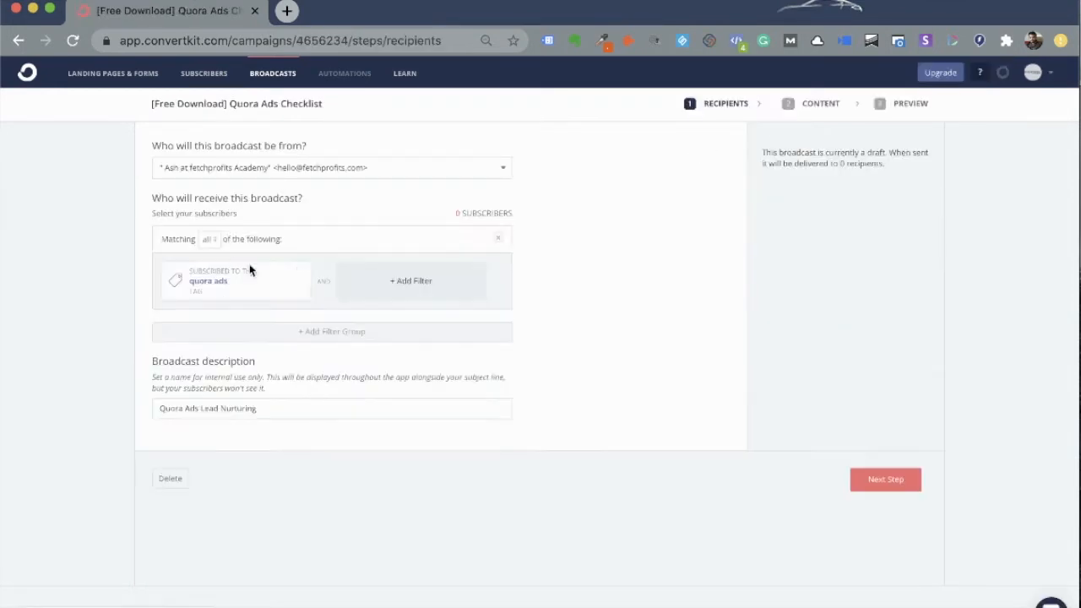
pyautogui.click(301, 274)
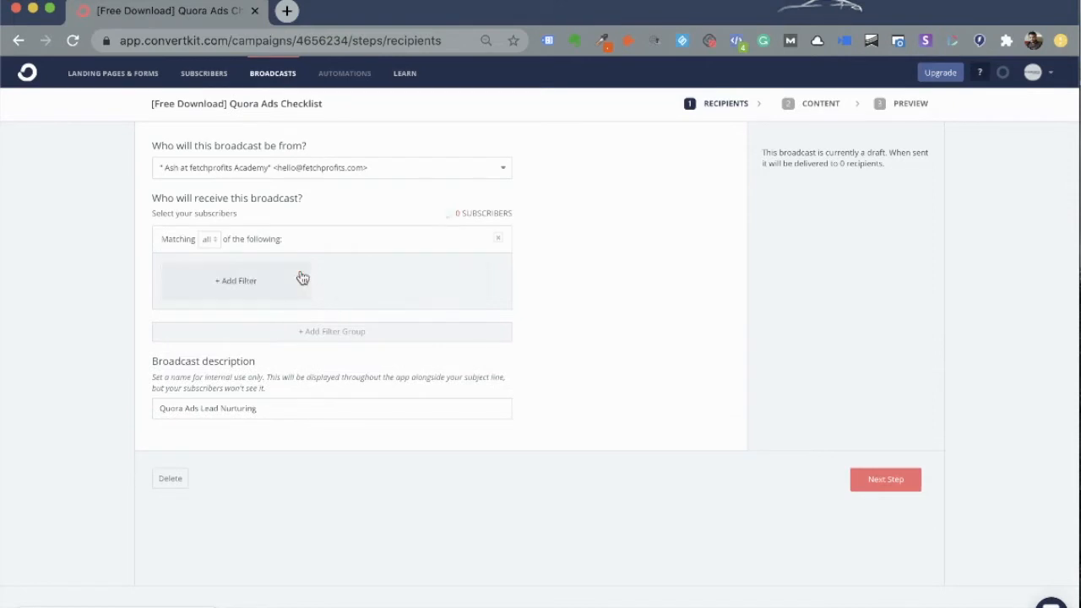
pyautogui.click(246, 281)
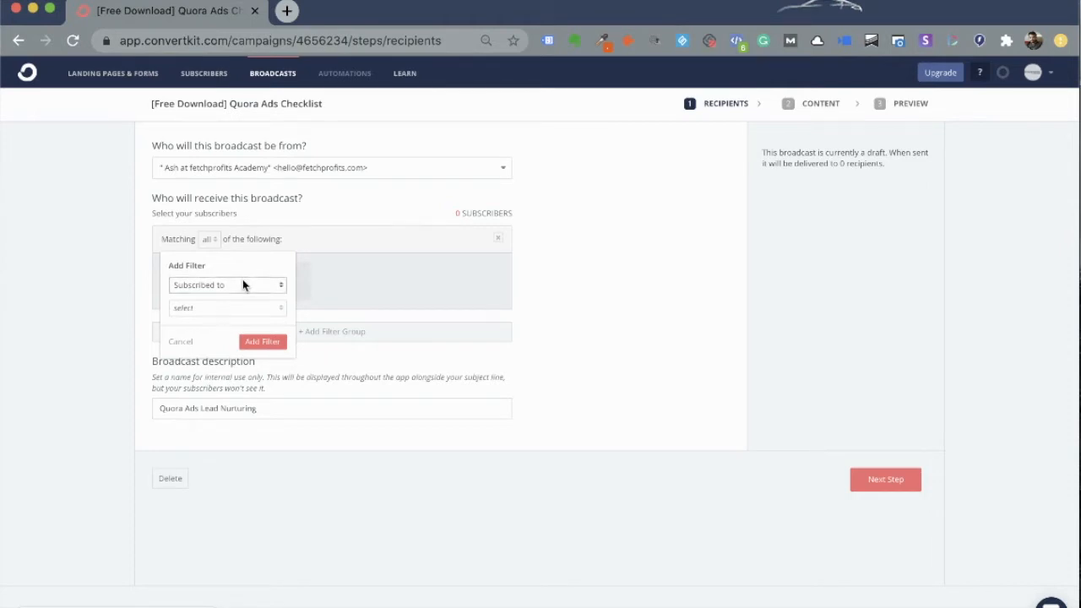
pyautogui.click(242, 280)
pyautogui.click(240, 271)
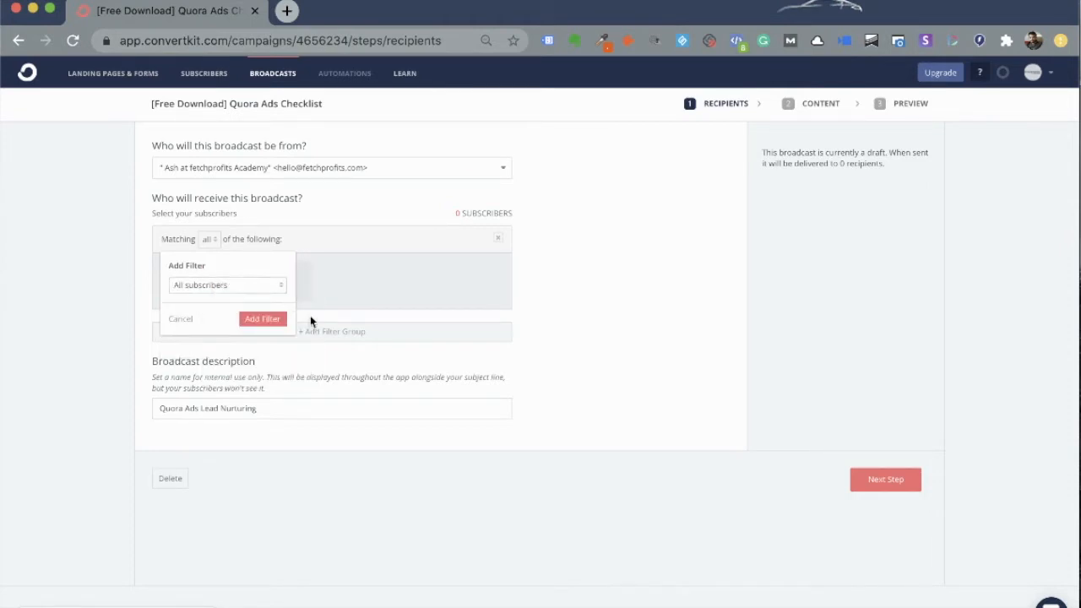
pyautogui.click(265, 322)
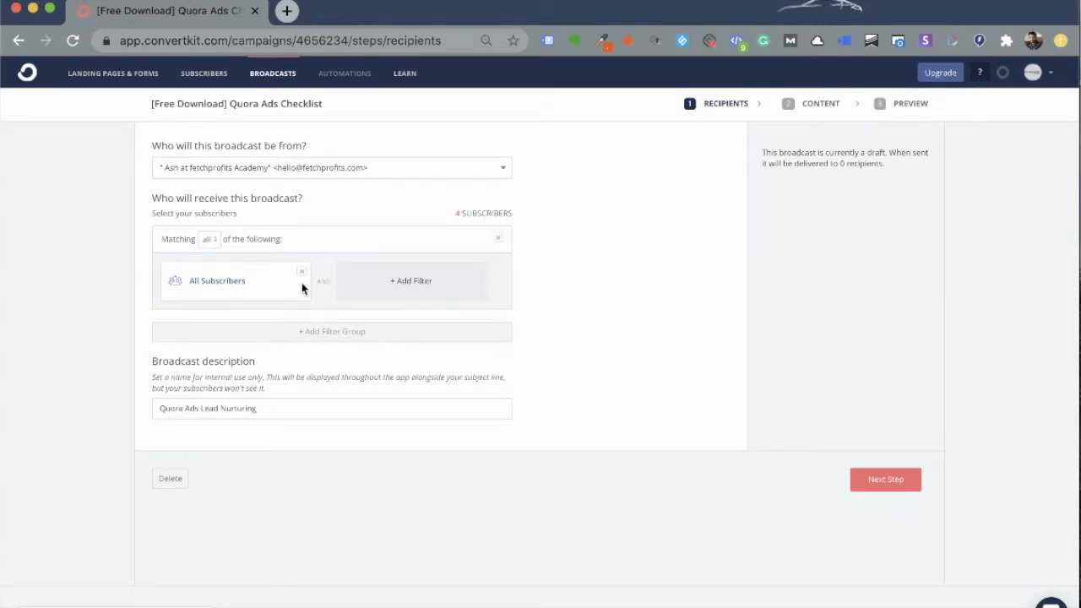
# Replace the All Subscribers recipient filter with one for subscribers who have the "quora ads" tag
pyautogui.click(302, 272)
pyautogui.click(259, 282)
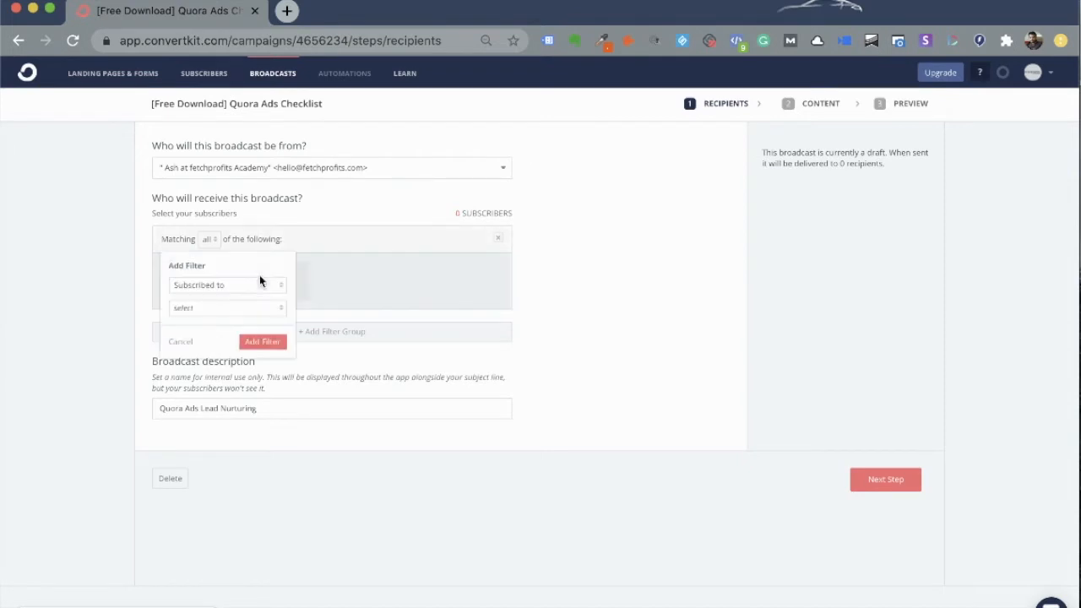
pyautogui.click(259, 285)
pyautogui.click(257, 283)
pyautogui.click(229, 308)
pyautogui.click(197, 353)
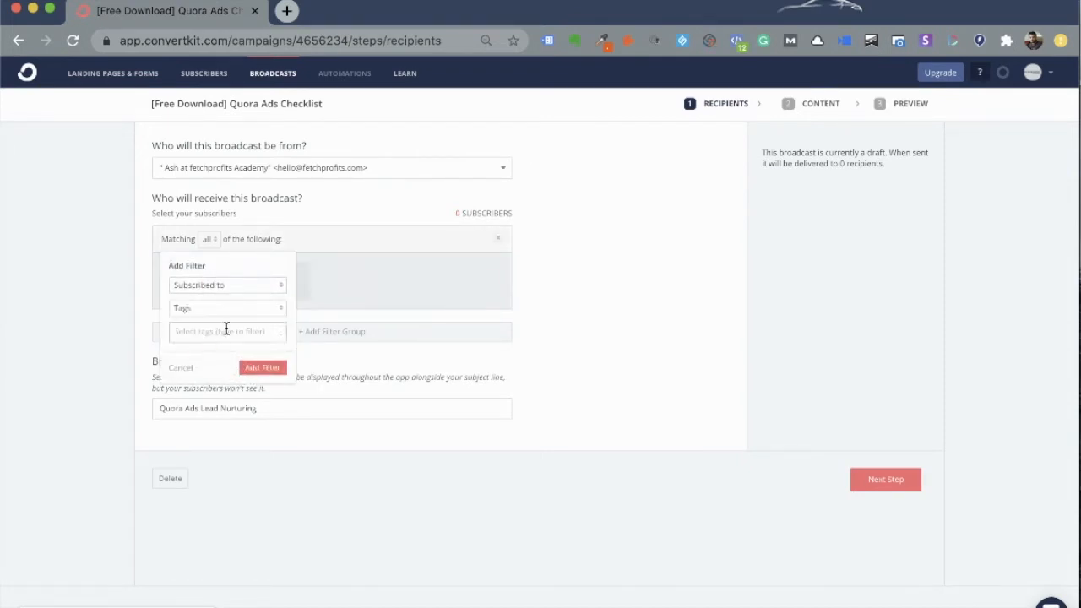
pyautogui.click(226, 331)
pyautogui.click(202, 404)
pyautogui.click(264, 368)
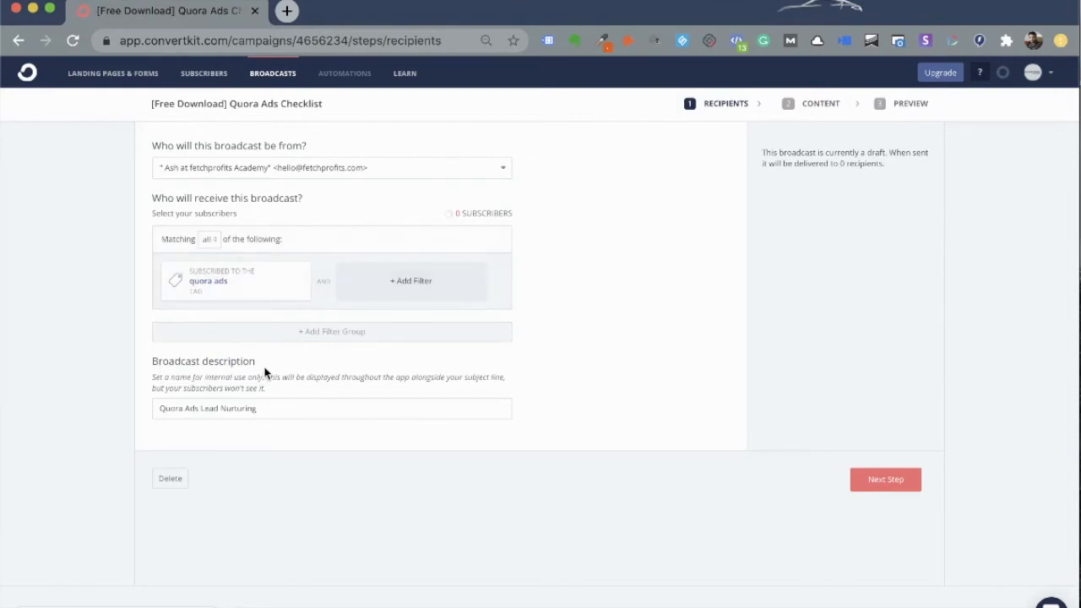
# Check the additional filter option and the internal broadcast description, and continue to the email content
pyautogui.click(411, 282)
pyautogui.click(356, 341)
pyautogui.click(271, 408)
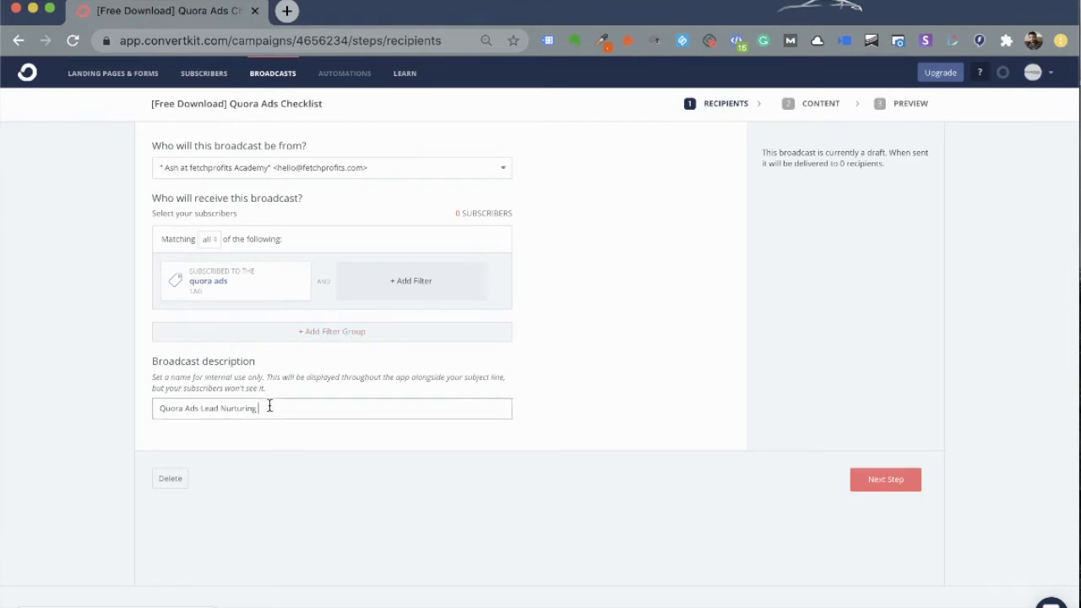
pyautogui.click(892, 484)
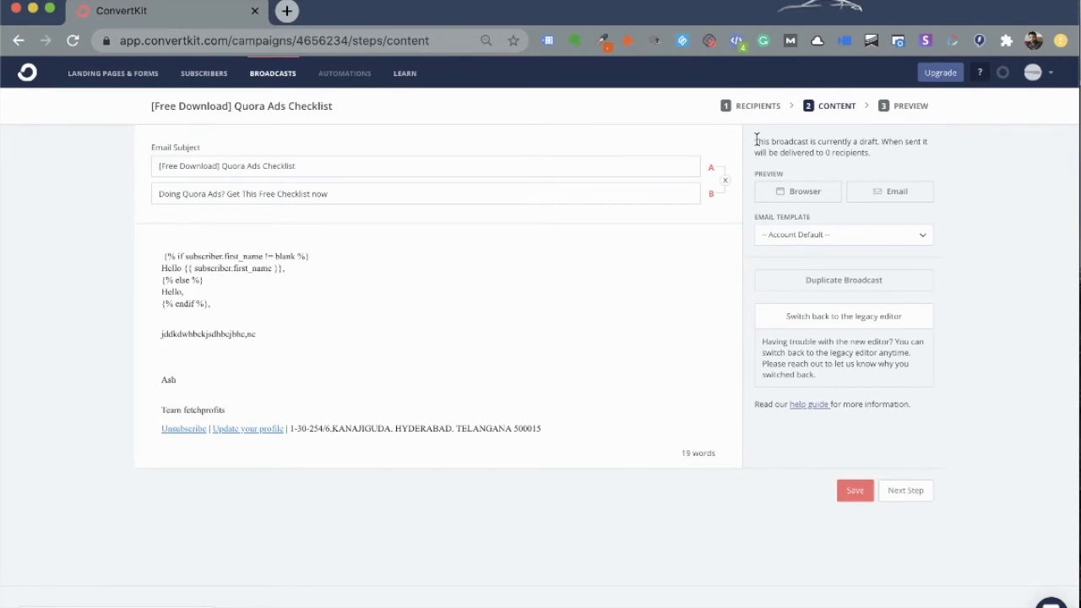
# Turn the A/B test of the email subject off and back on, restoring the second subject line
pyautogui.click(723, 181)
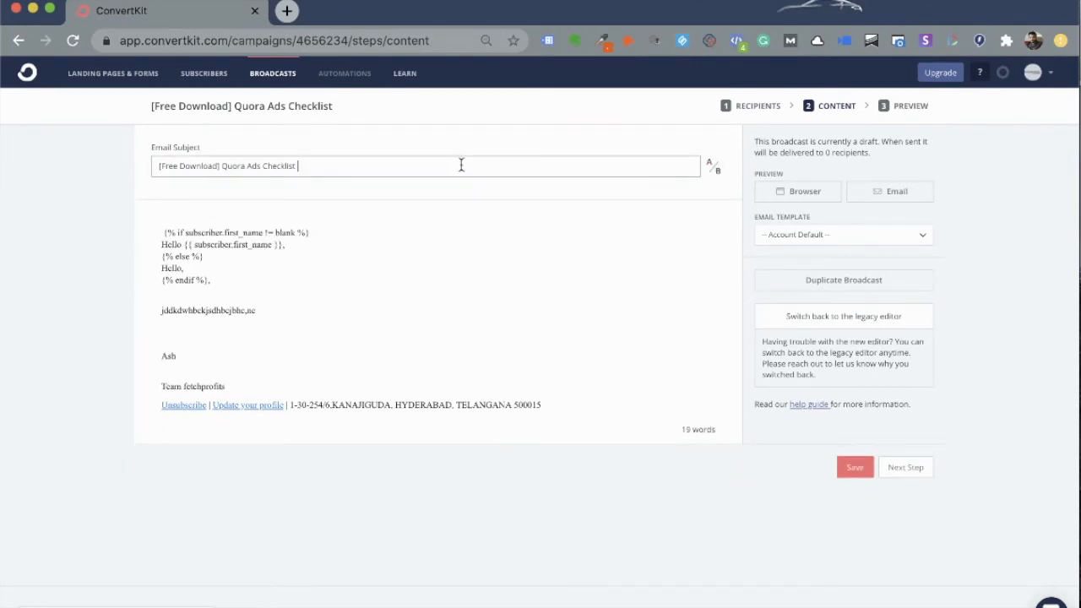
pyautogui.click(712, 167)
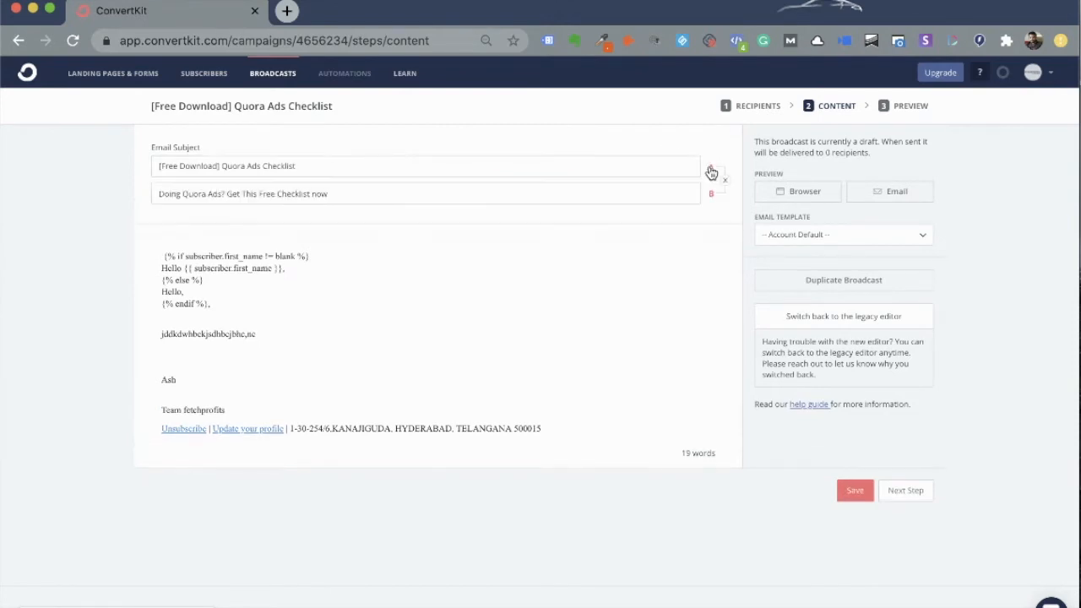
pyautogui.click(340, 200)
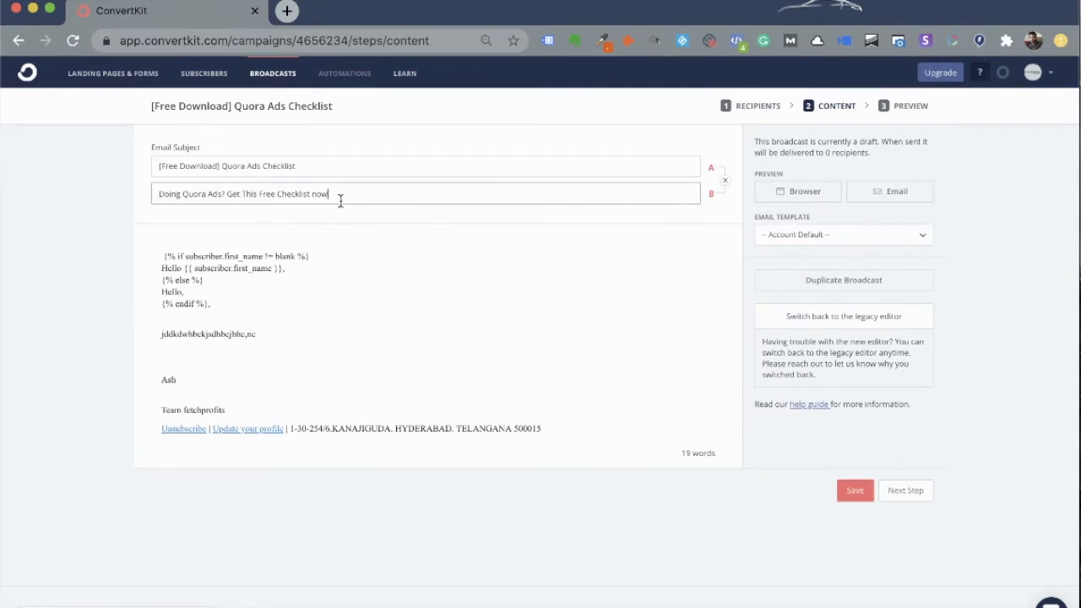
# Examine the personalization snippets available for the greeting at the start of the email body
pyautogui.click(163, 258)
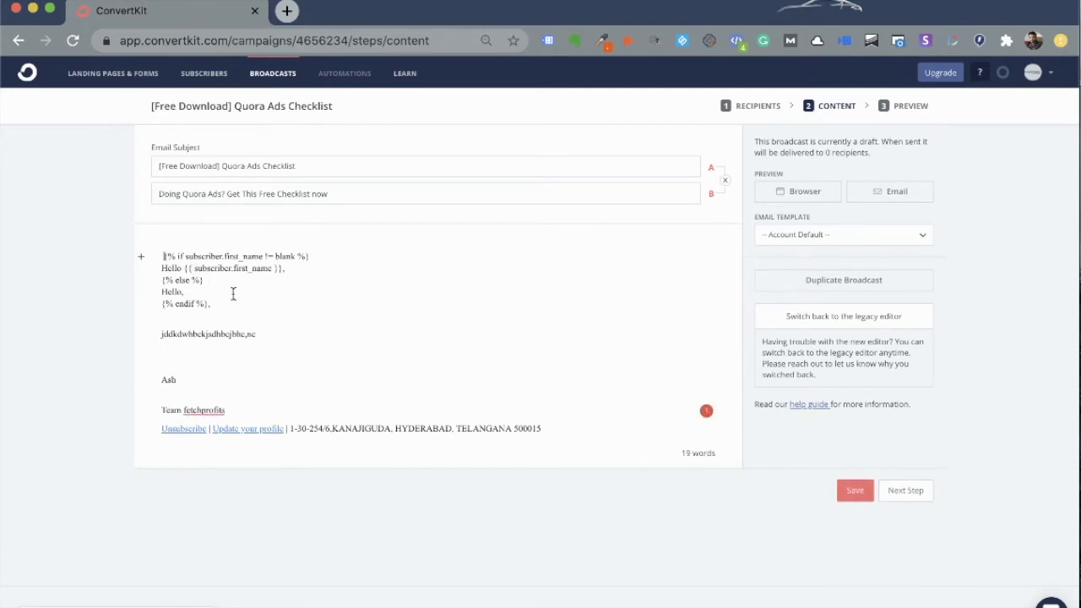
pyautogui.click(141, 261)
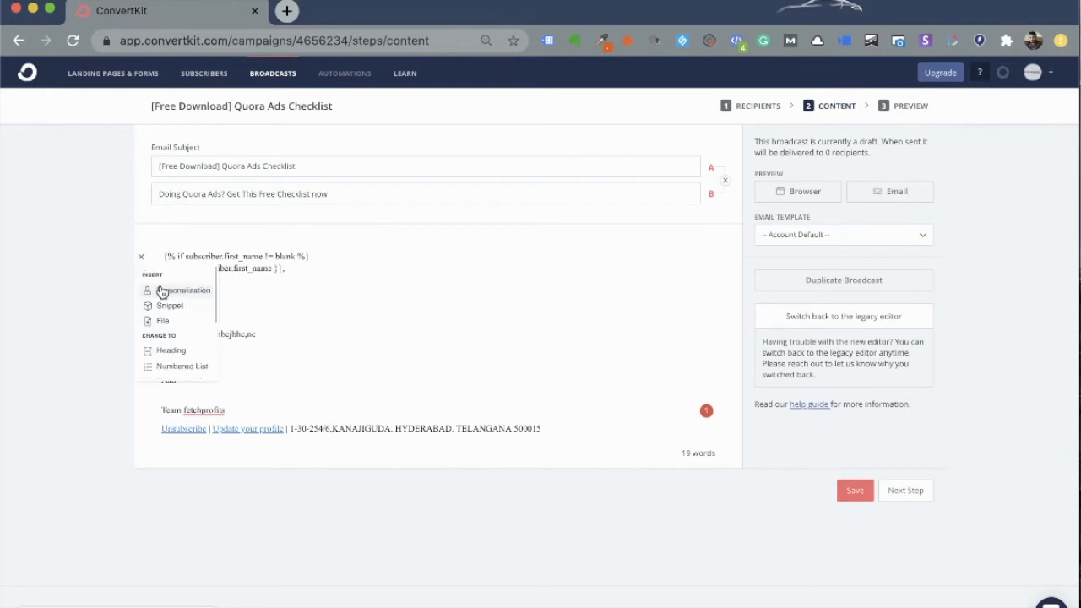
pyautogui.click(163, 290)
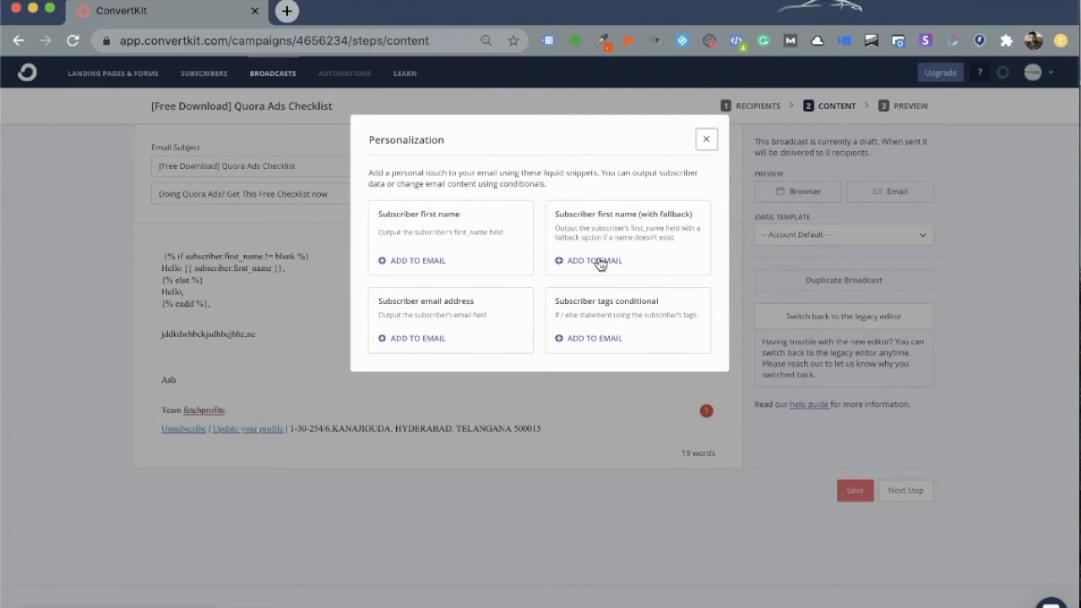
pyautogui.click(705, 141)
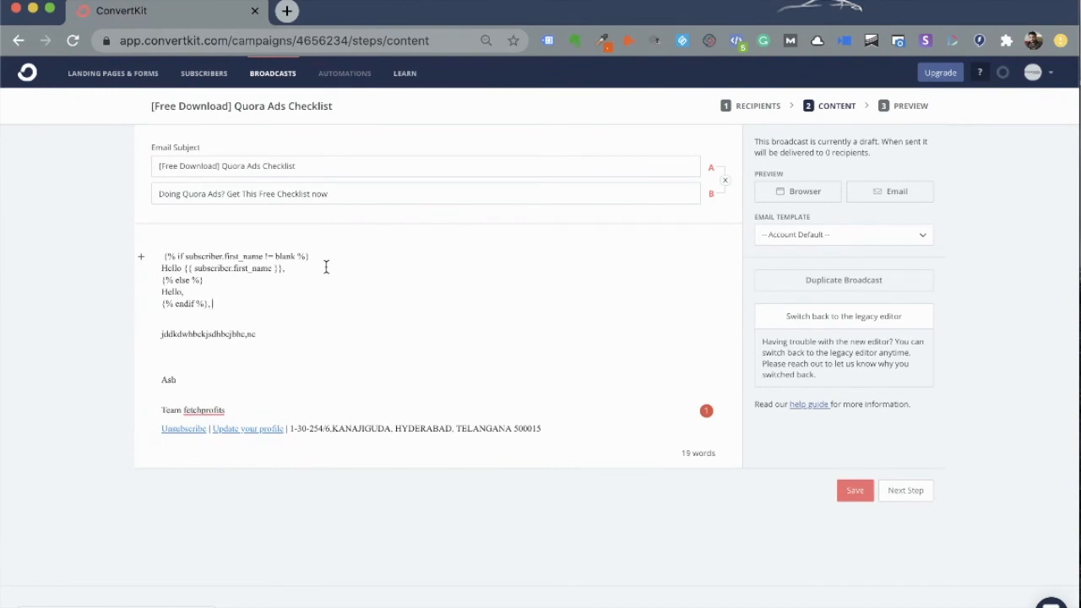
# Add the placeholder line "jgfhfjdbfjeb" below the existing body text, followed by blank space
pyautogui.click(274, 341)
pyautogui.write('jgfhfjdbfjeb')
pyautogui.press('Return')
pyautogui.press('Return')
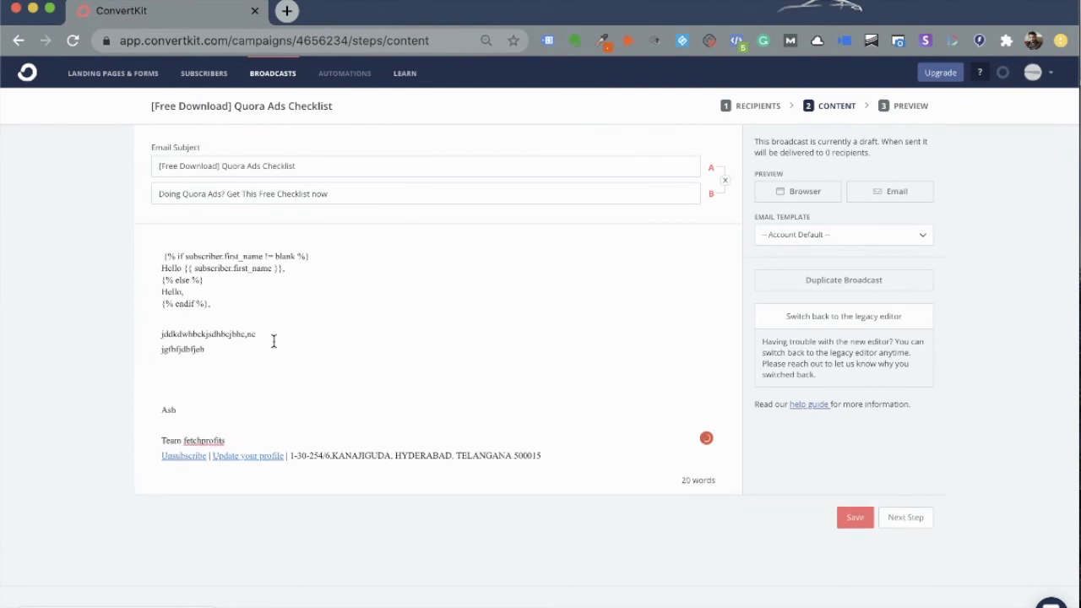
# Insert the Unsplash photo of a woman typing on a laptop below the placeholder text
pyautogui.click(144, 384)
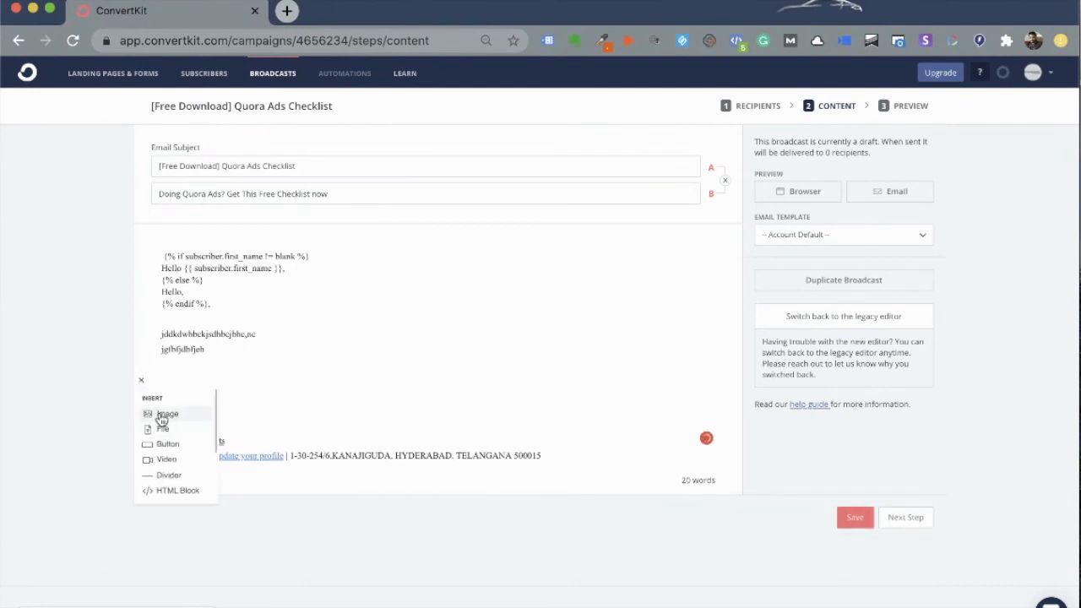
pyautogui.click(162, 413)
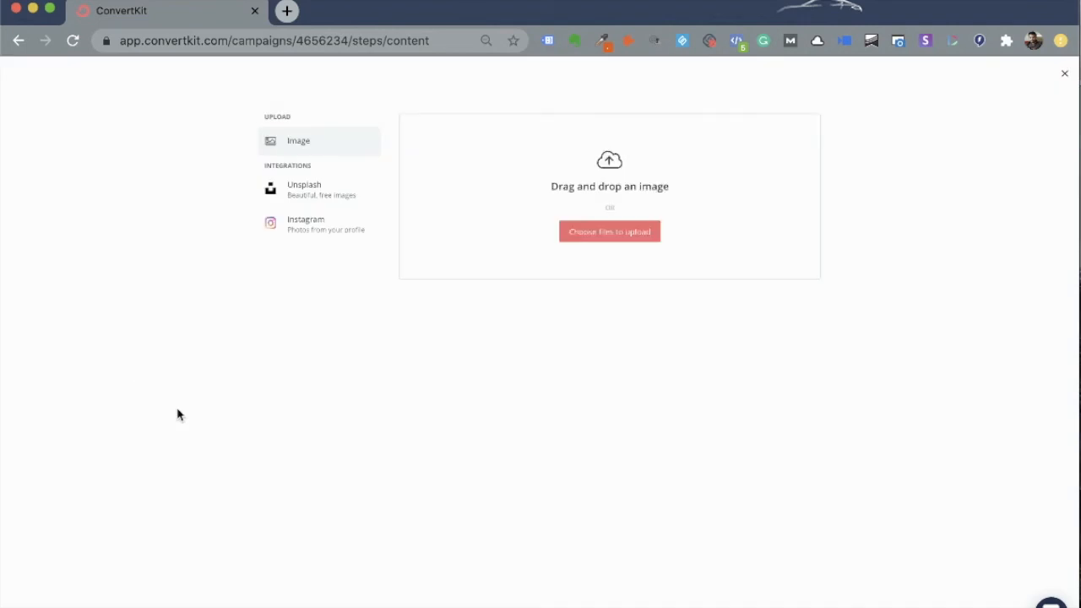
pyautogui.click(366, 199)
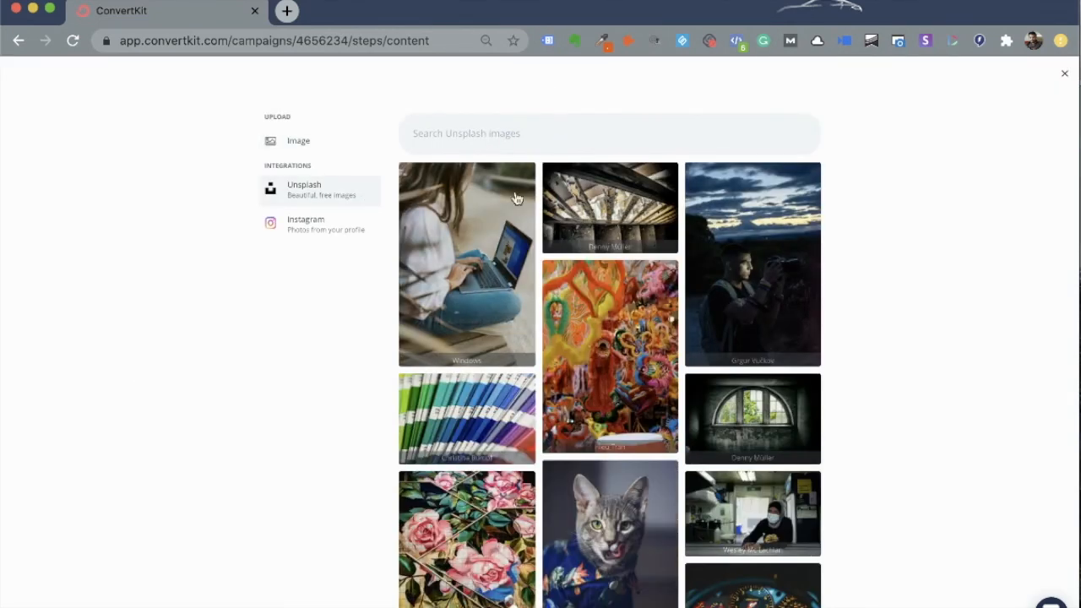
pyautogui.click(468, 194)
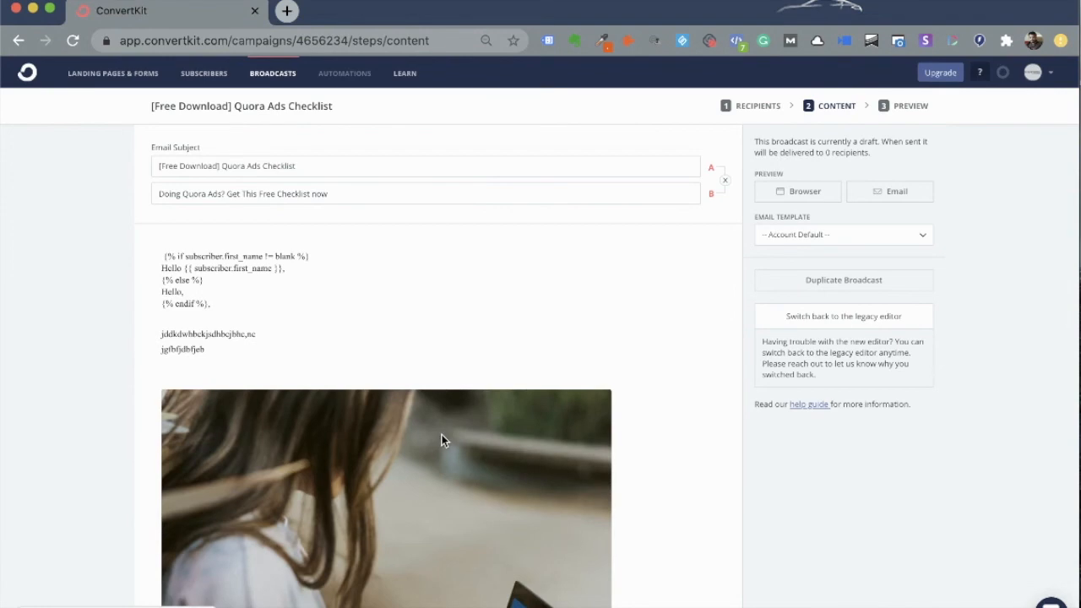
# Look over the inserted photo within the email and view its image options
pyautogui.scroll(-10, 504, 439)
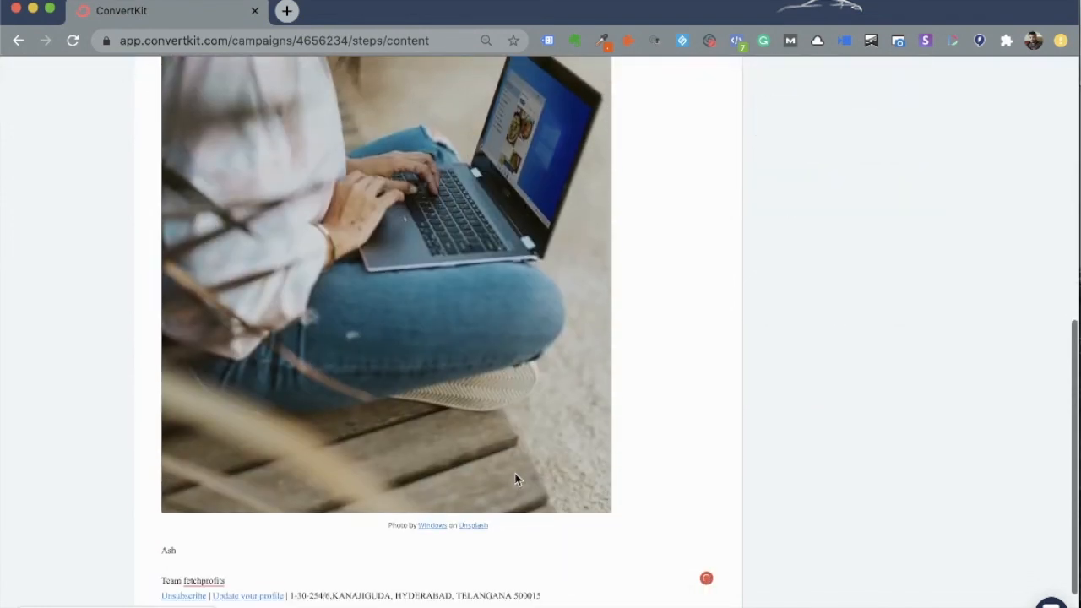
pyautogui.scroll(-2, 514, 477)
pyautogui.scroll(10, 474, 444)
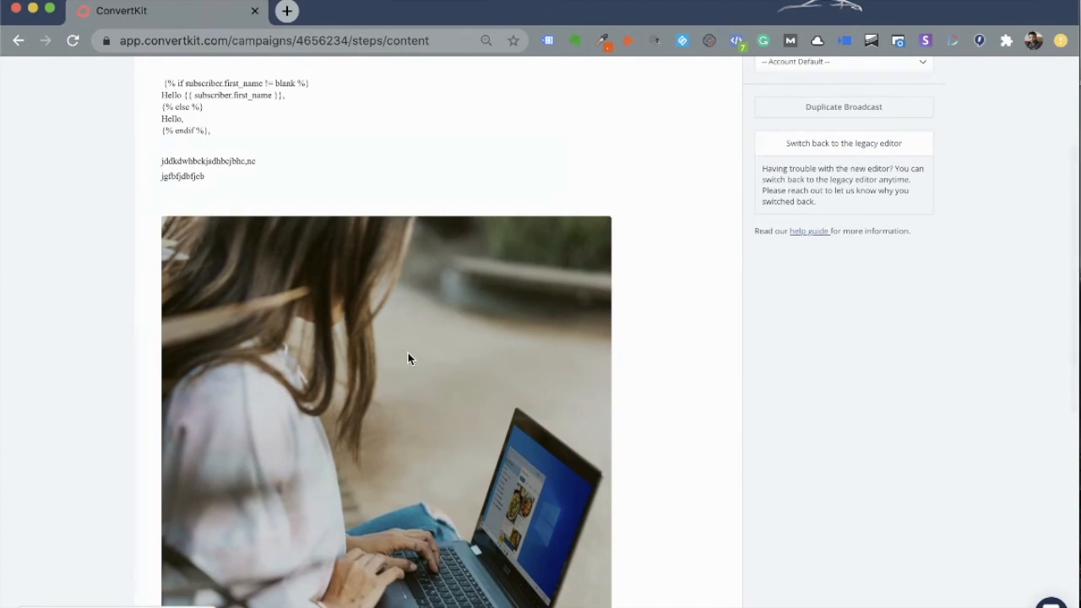
pyautogui.click(408, 354)
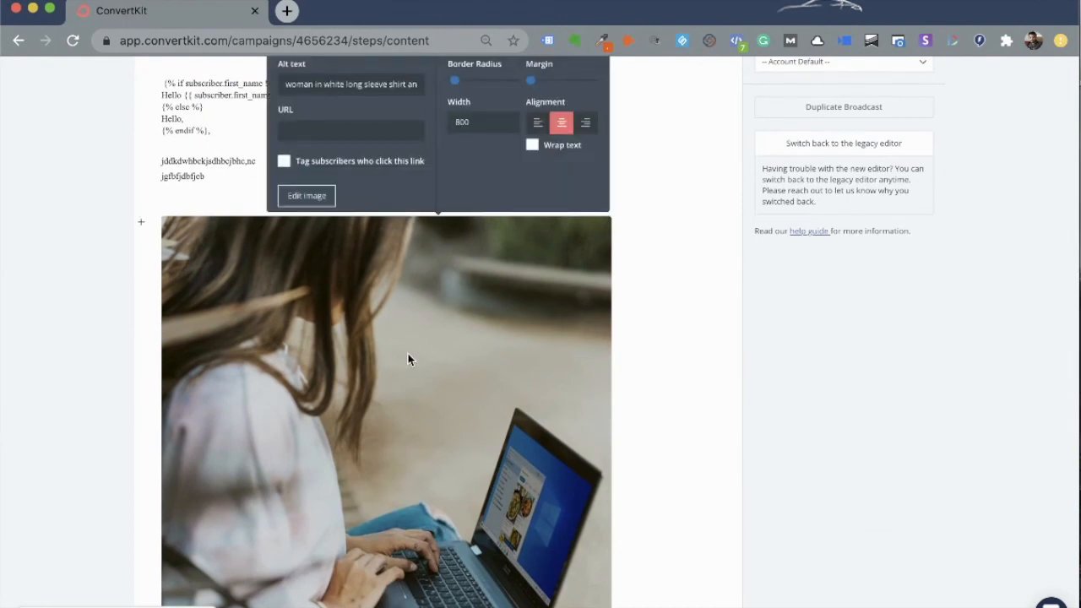
pyautogui.scroll(4, 464, 380)
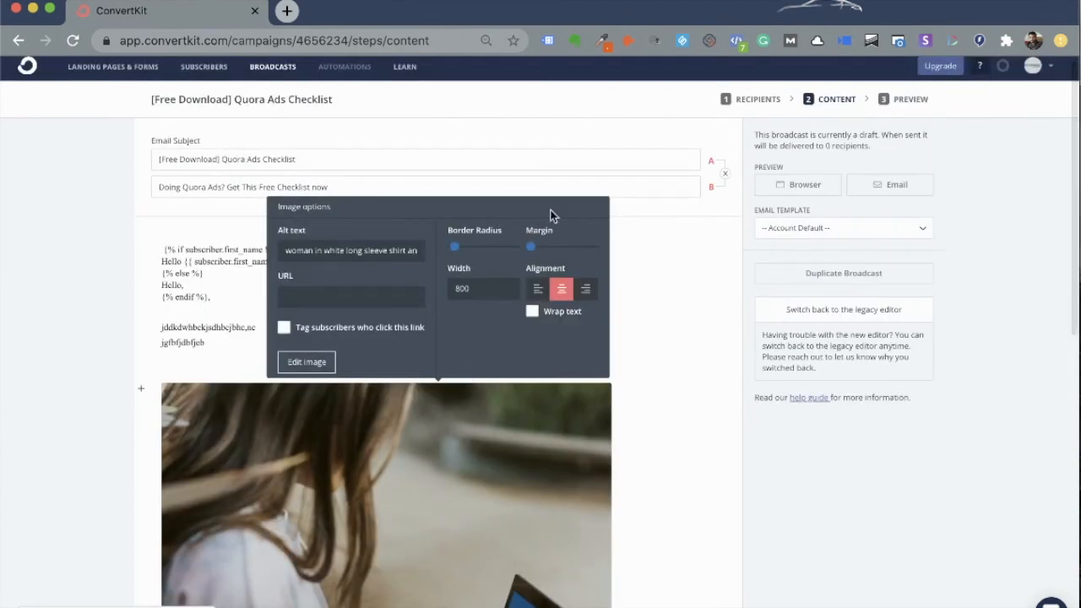
# Preview the email in a browser window, enlarge that window and close it
pyautogui.click(808, 184)
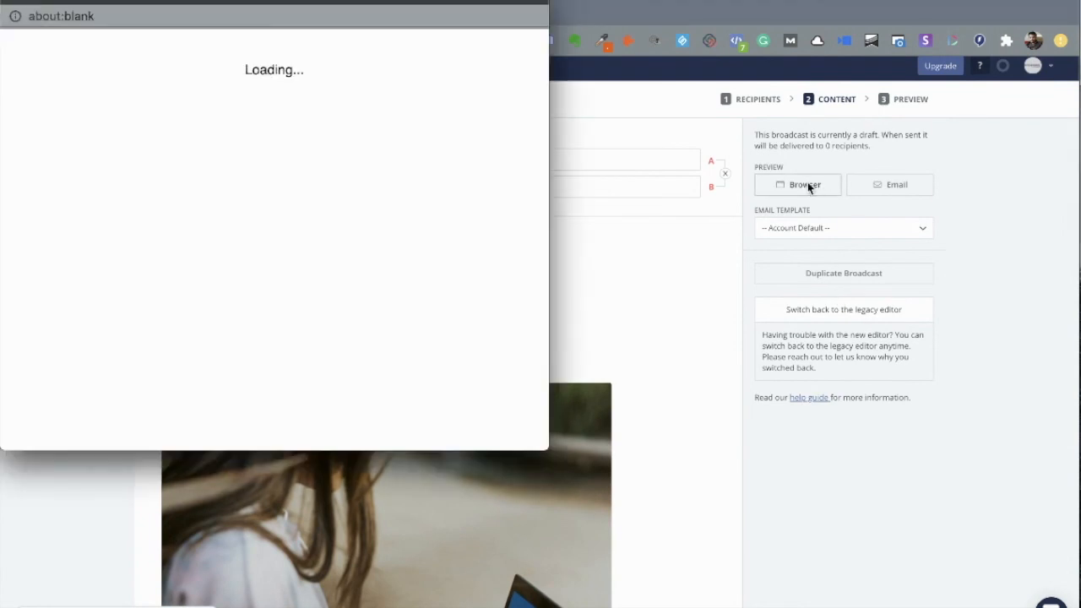
pyautogui.moveTo(548, 437); pyautogui.dragTo(840, 515)
pyautogui.click(826, 500)
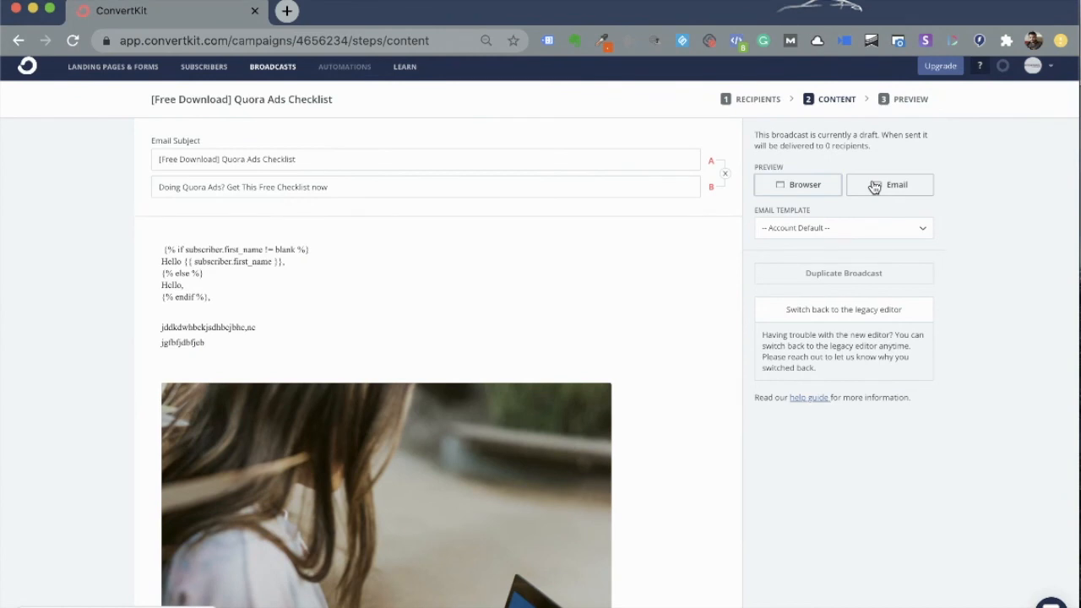
# Choose the Account Default email template and continue to the broadcast's preview stage
pyautogui.click(898, 227)
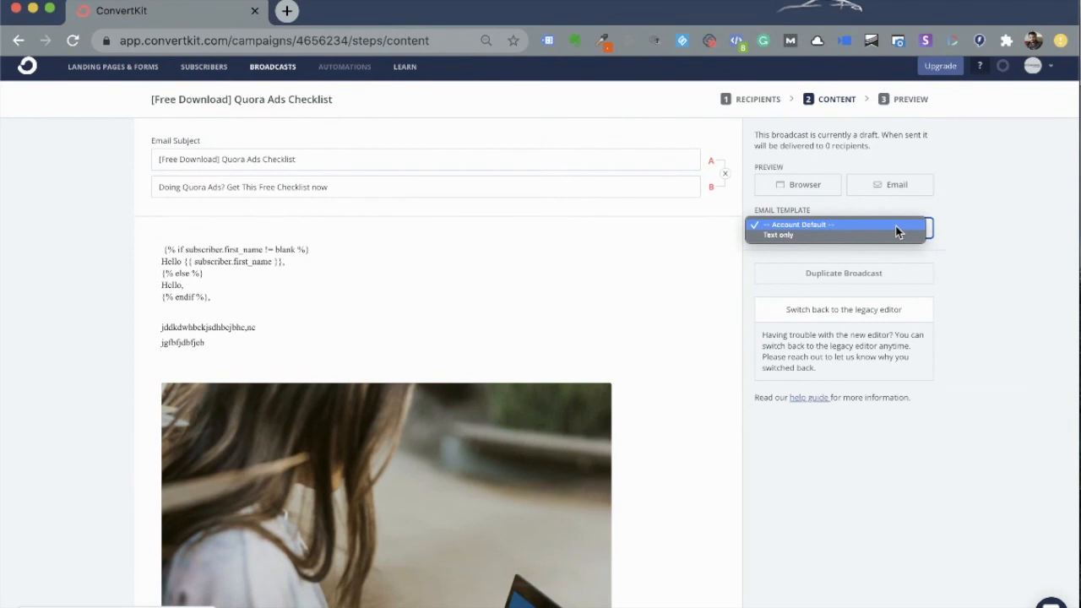
pyautogui.click(896, 225)
pyautogui.scroll(-10, 897, 380)
pyautogui.click(905, 563)
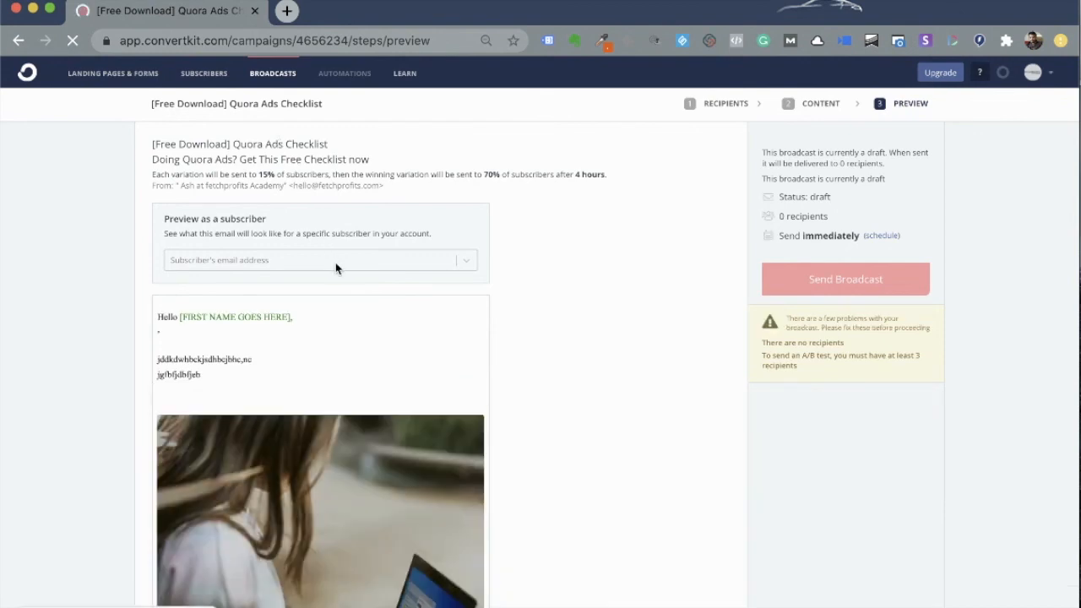
# Examine the final email preview and the calendar for scheduling the broadcast's send date
pyautogui.scroll(-2, 333, 262)
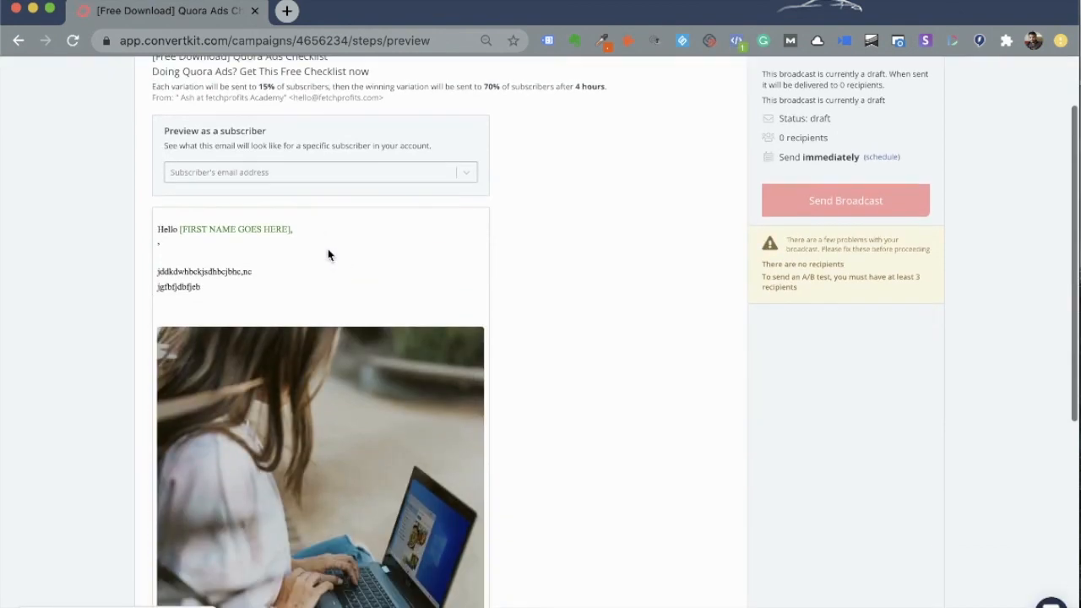
pyautogui.scroll(2, 446, 239)
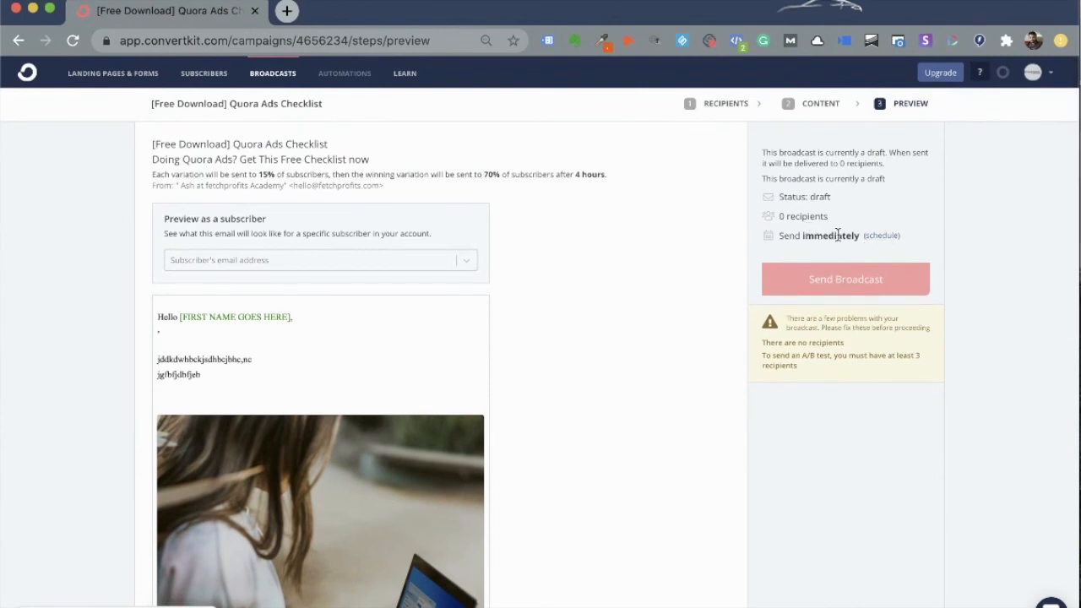
pyautogui.click(882, 235)
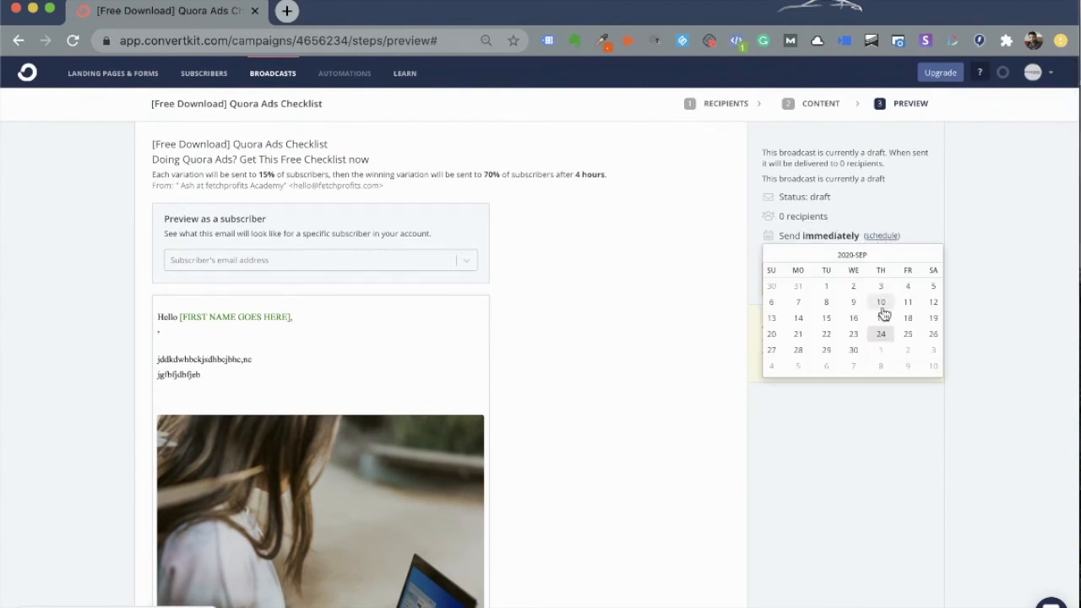
pyautogui.click(800, 342)
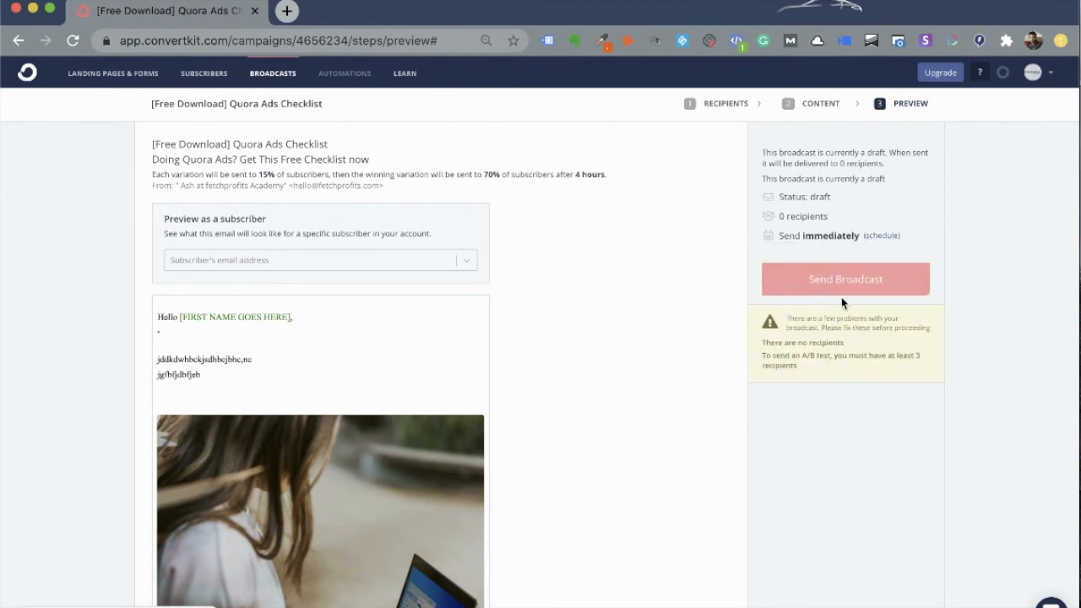